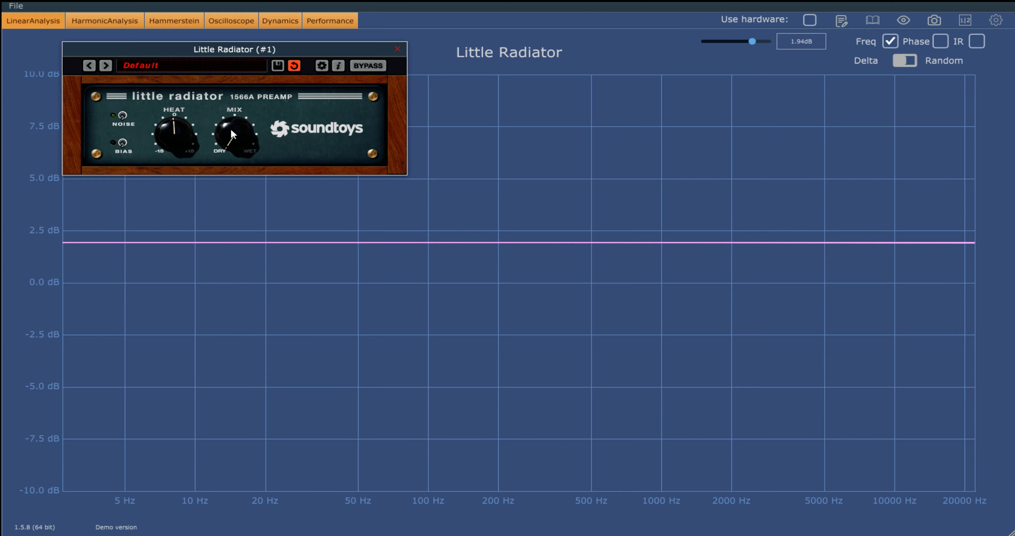
Step: Turn Little Radiator's Mix to dry, inspect its harmonic analysis, and move the plugin window down for further checks
drag(233, 139, 229, 166)
click(104, 21)
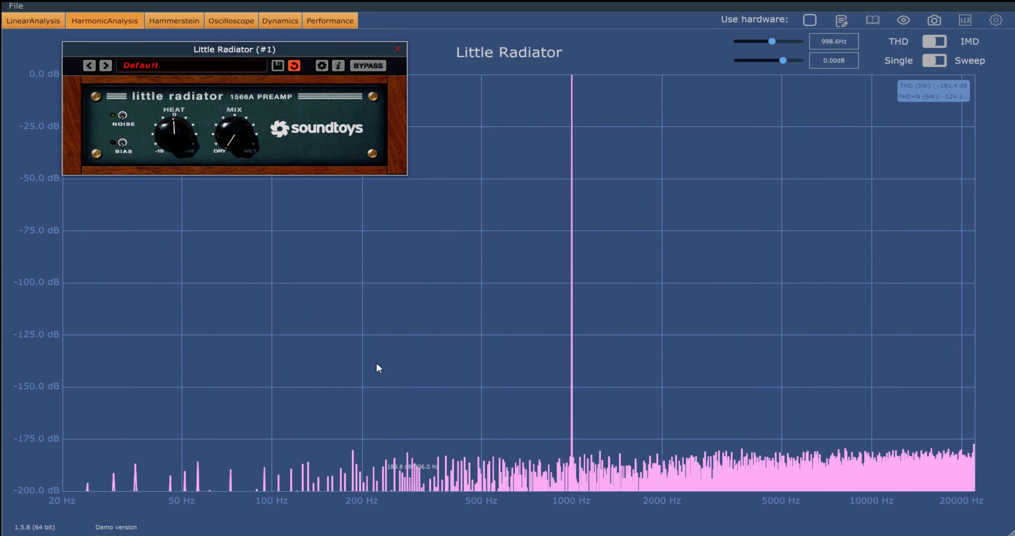
drag(256, 49, 251, 139)
drag(251, 202, 223, 113)
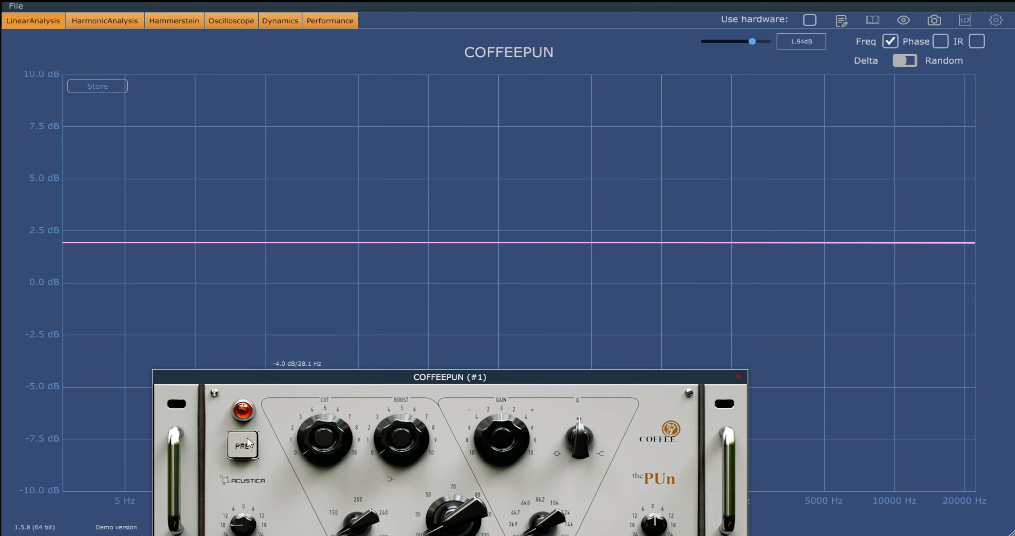
Step: Engage the PRE stage of COFFEEPUN and adjust the level knob beneath it to check the frequency response
click(251, 456)
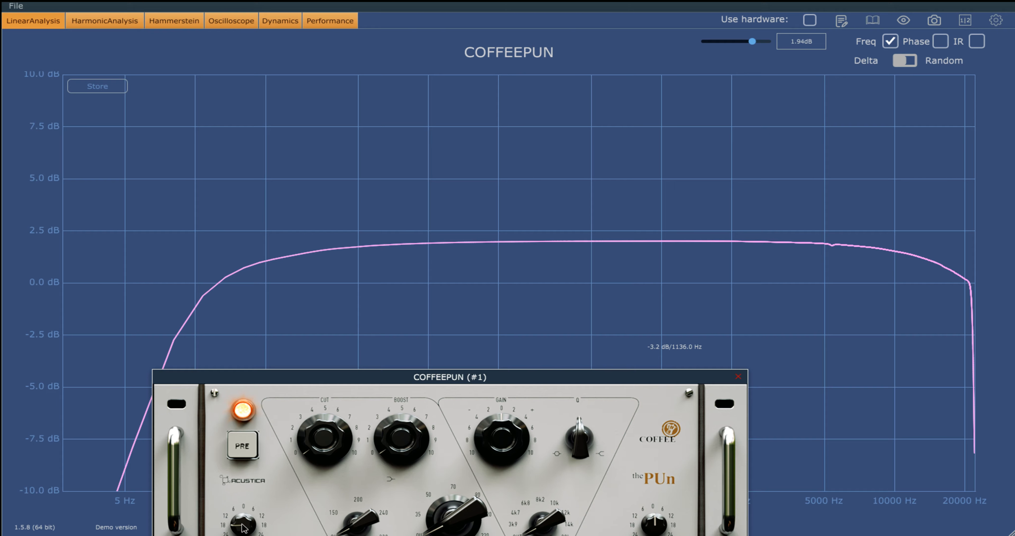
drag(243, 493, 241, 450)
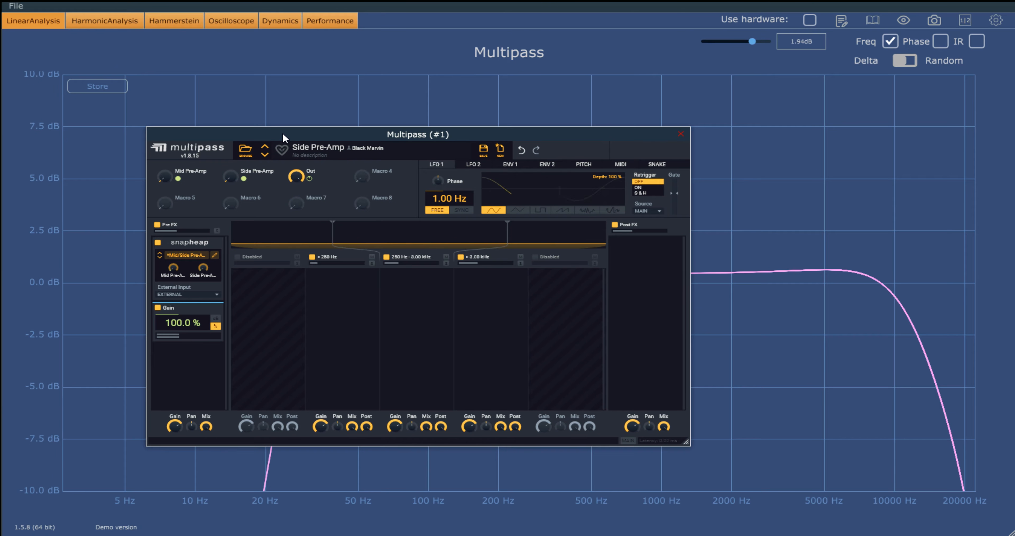
Step: Uncover the graph behind Multipass, test and reset its Mid and Side Pre-Amp macros against the frequency response, and switch to harmonic analysis
drag(282, 132, 416, 358)
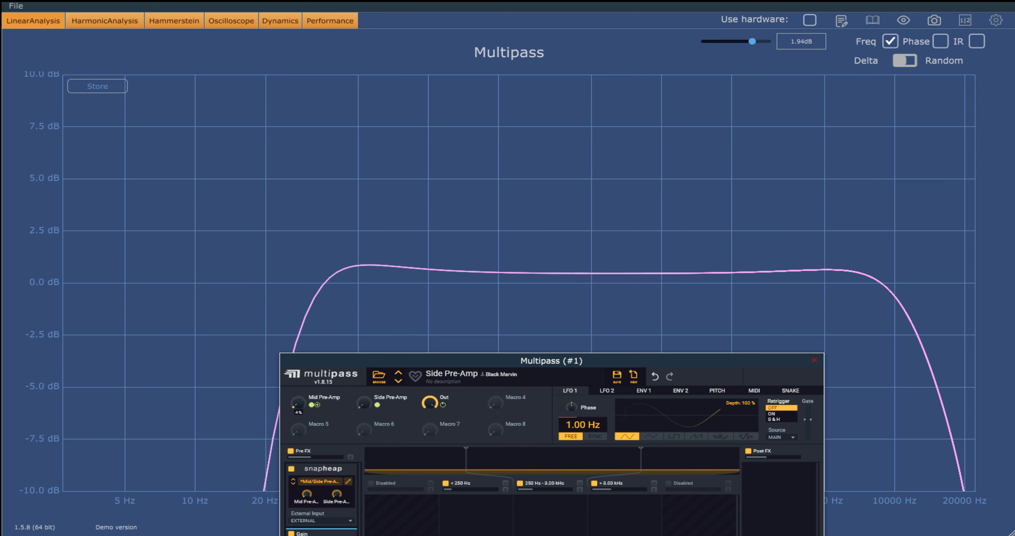
drag(298, 403, 299, 310)
drag(365, 399, 365, 340)
double_click(364, 400)
double_click(298, 402)
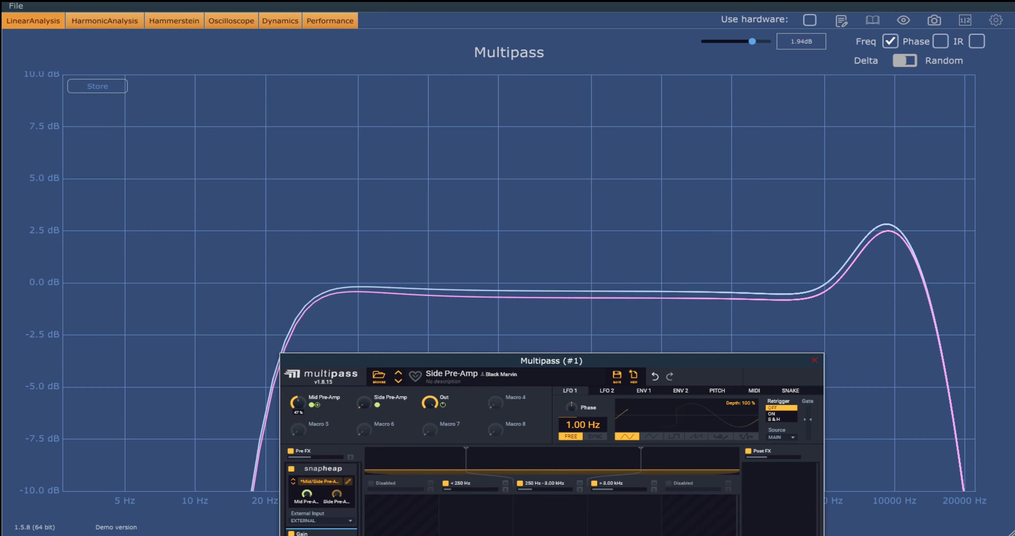
click(112, 22)
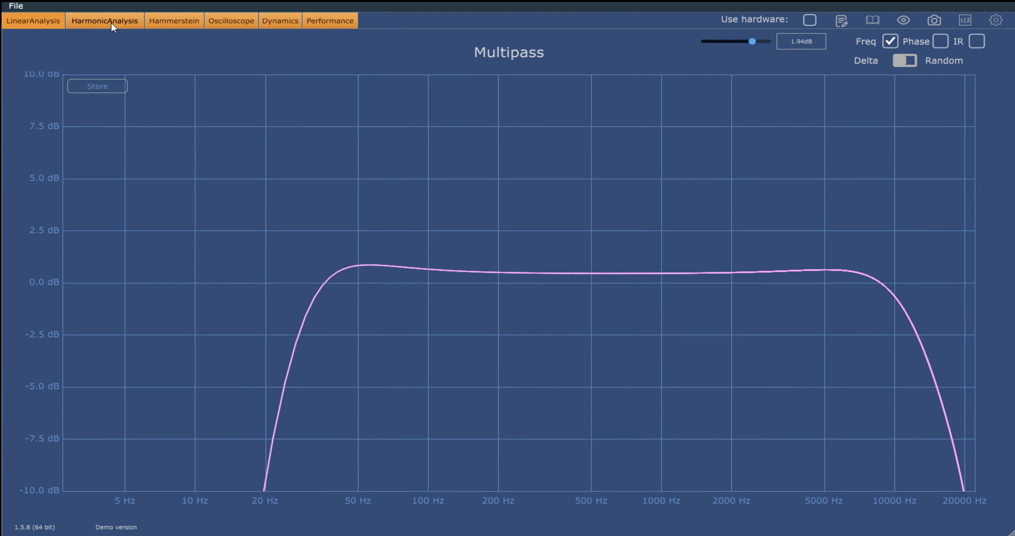
drag(24, 100, 24, 77)
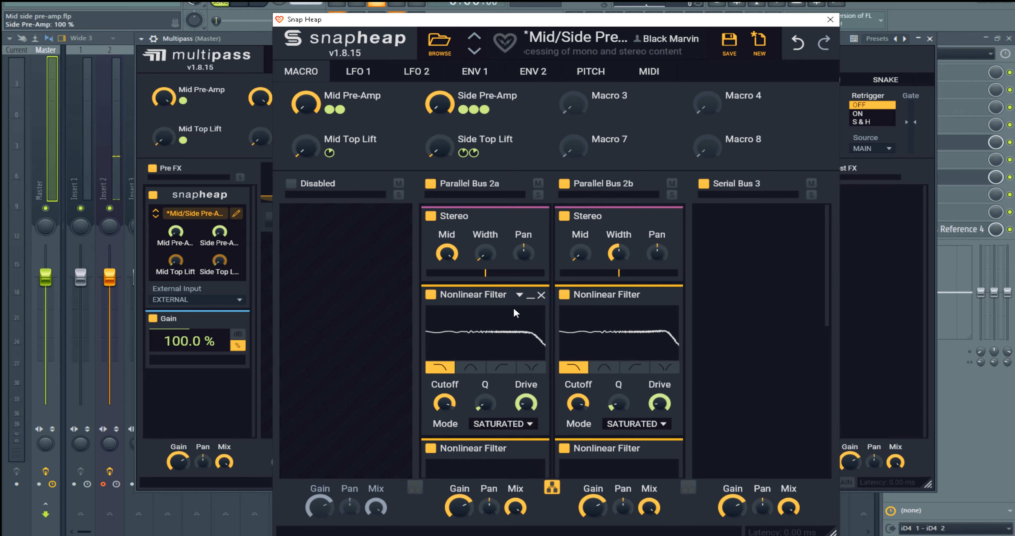
Step: Examine the stacked Nonlinear Filters in Parallel Bus 2a and Parallel Bus 2b of the Snap Heap preset
scroll(515, 313, down, 3)
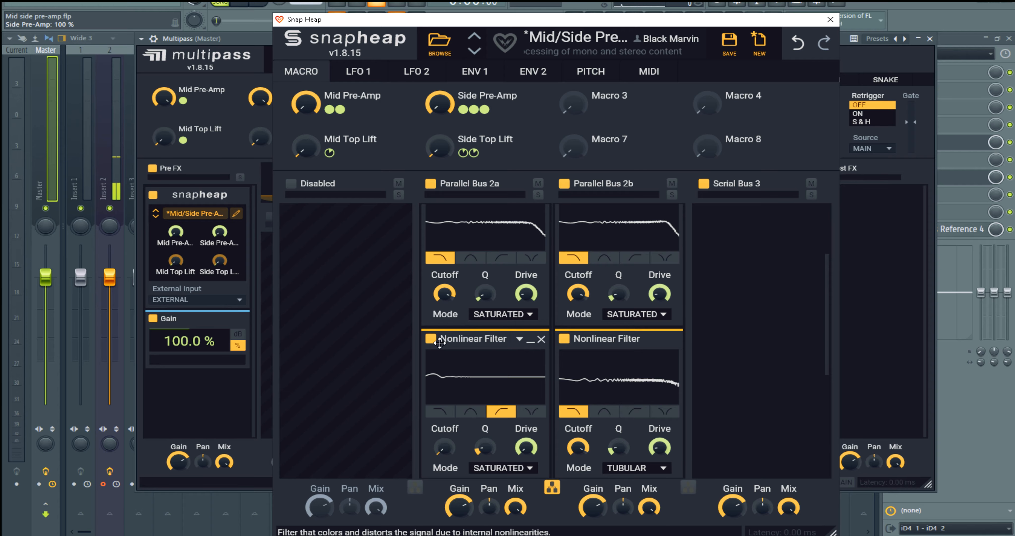
scroll(443, 342, up, 3)
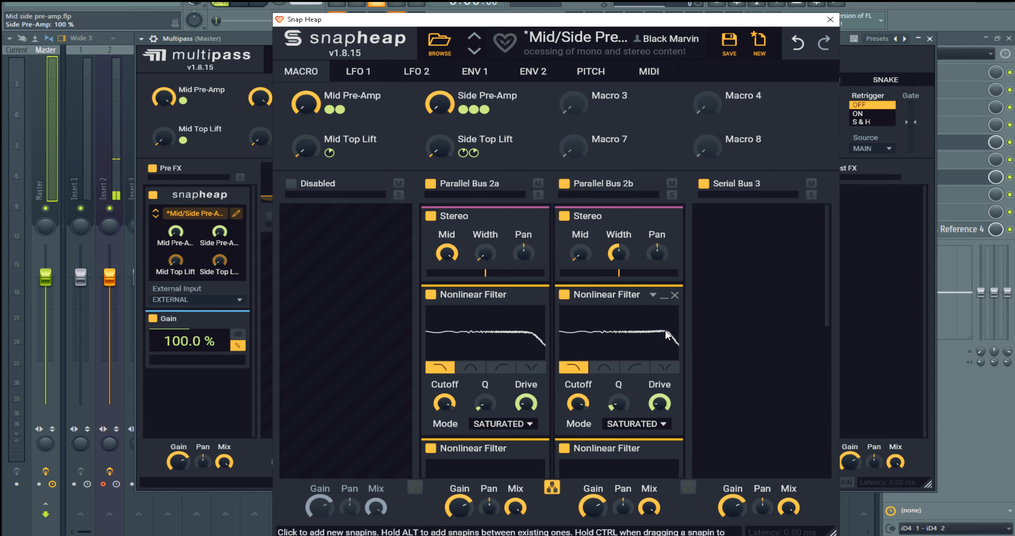
scroll(666, 335, down, 3)
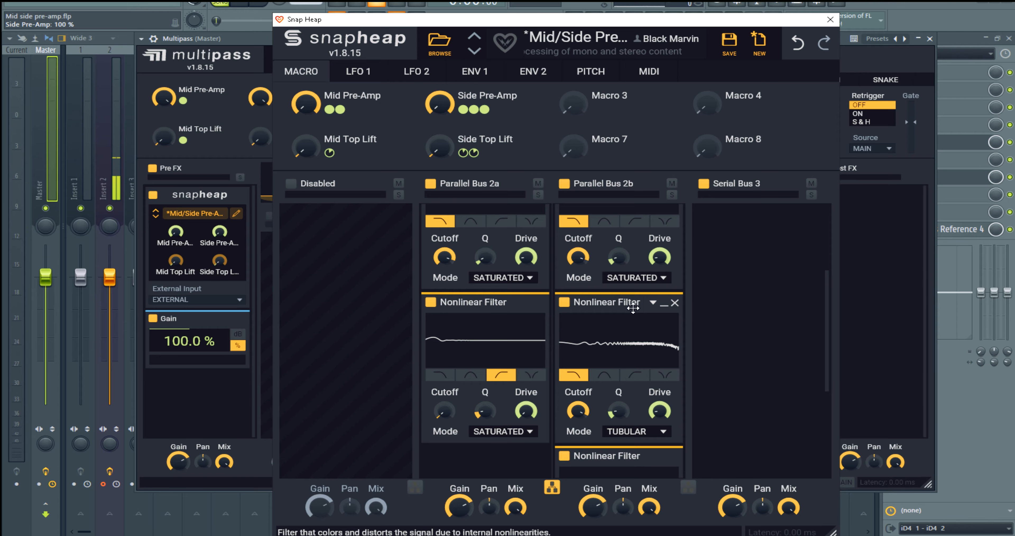
scroll(633, 308, down, 3)
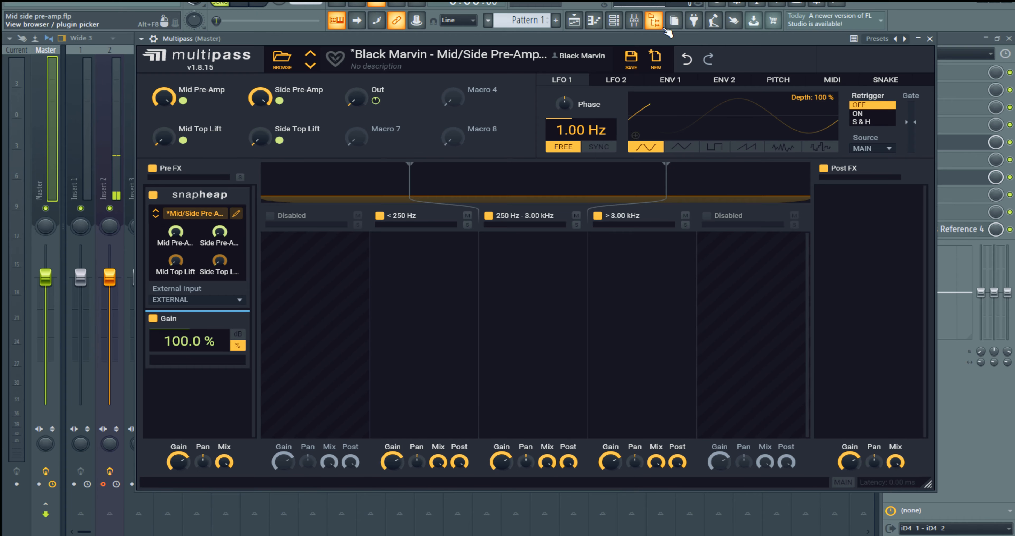
Step: Set the Mid Pre-Amp and Side Pre-Amp macros in Multipass to 0%
drag(164, 98, 164, 132)
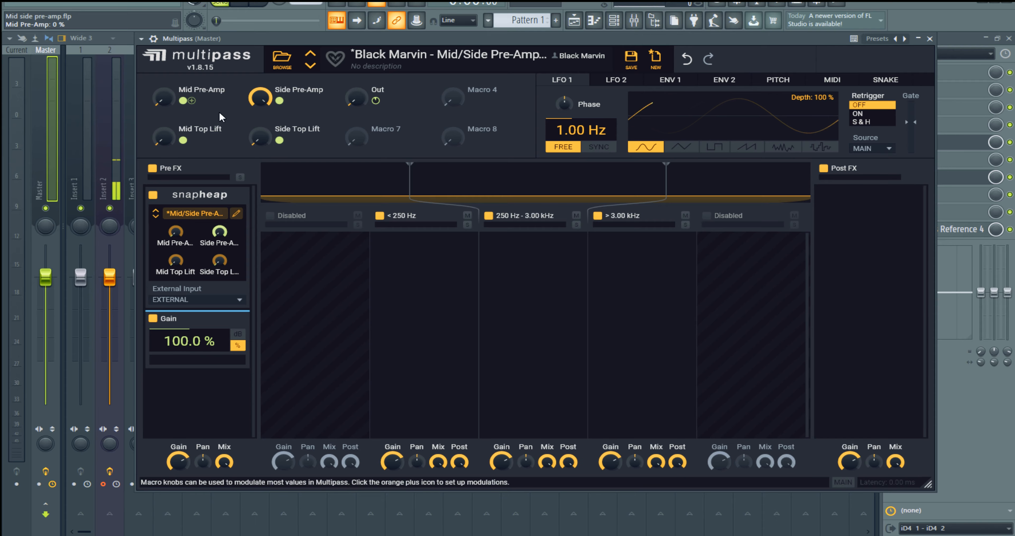
drag(256, 97, 256, 130)
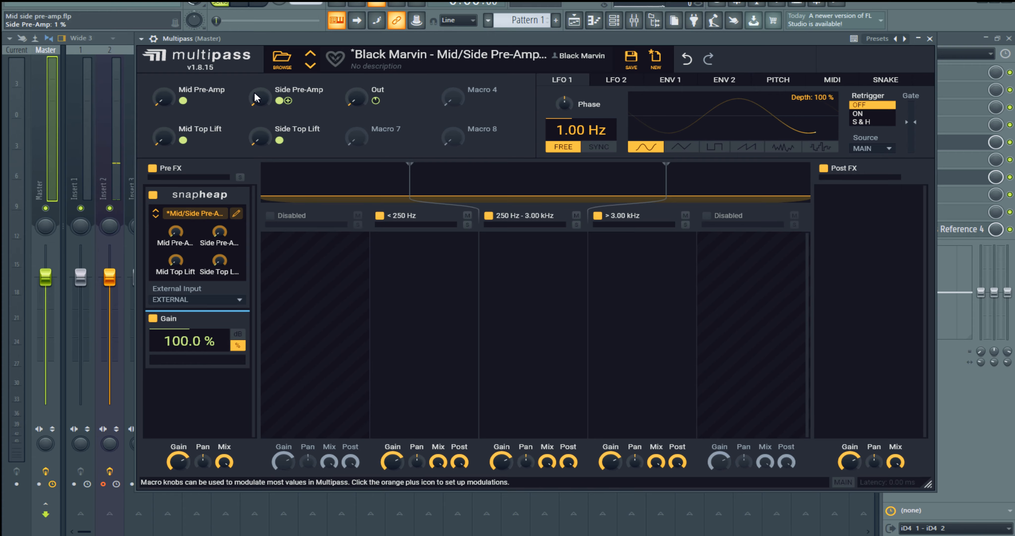
double_click(256, 97)
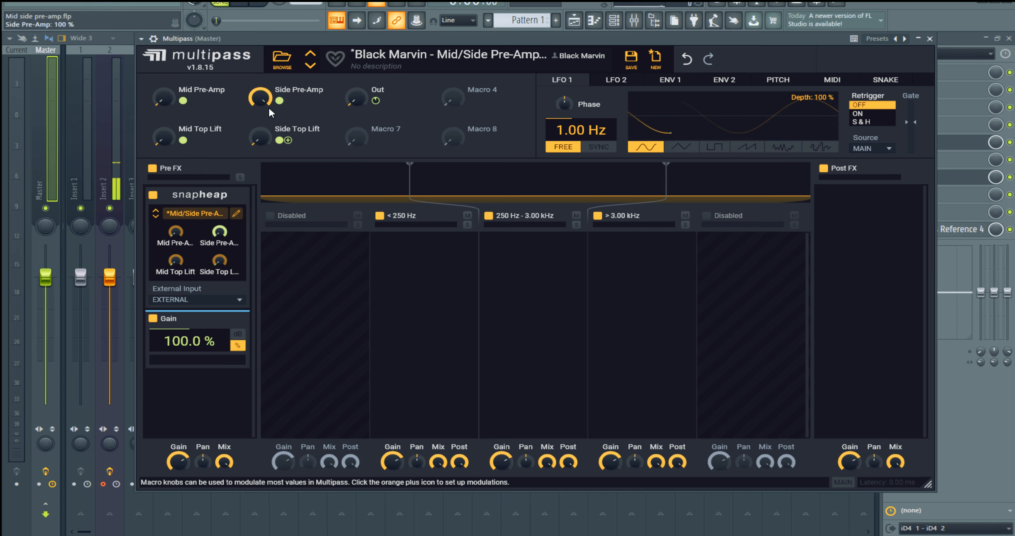
drag(260, 96, 260, 110)
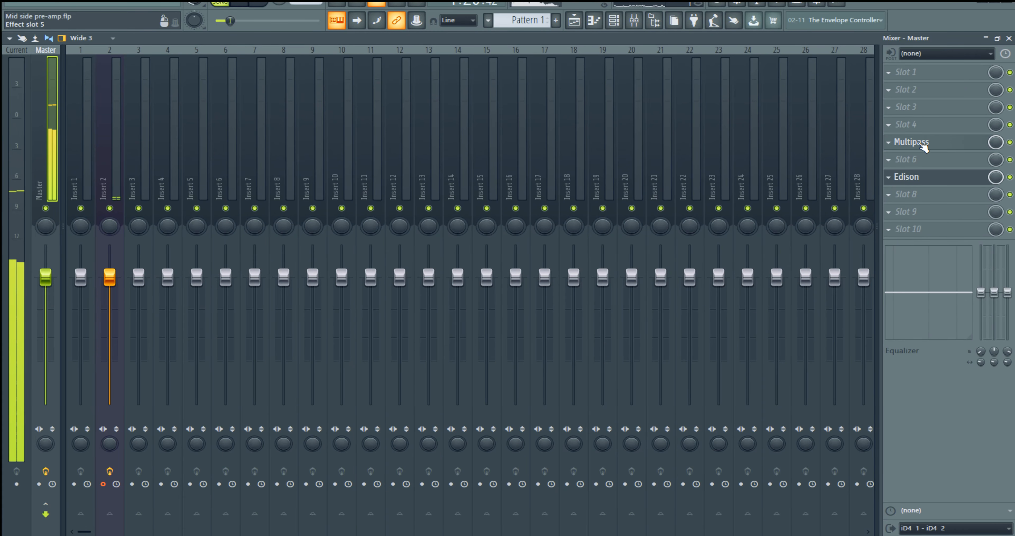
Step: Open Multipass on the master and raise Mid Pre-Amp to near maximum, Side Pre-Amp to 84%, and Out to compensate
click(922, 144)
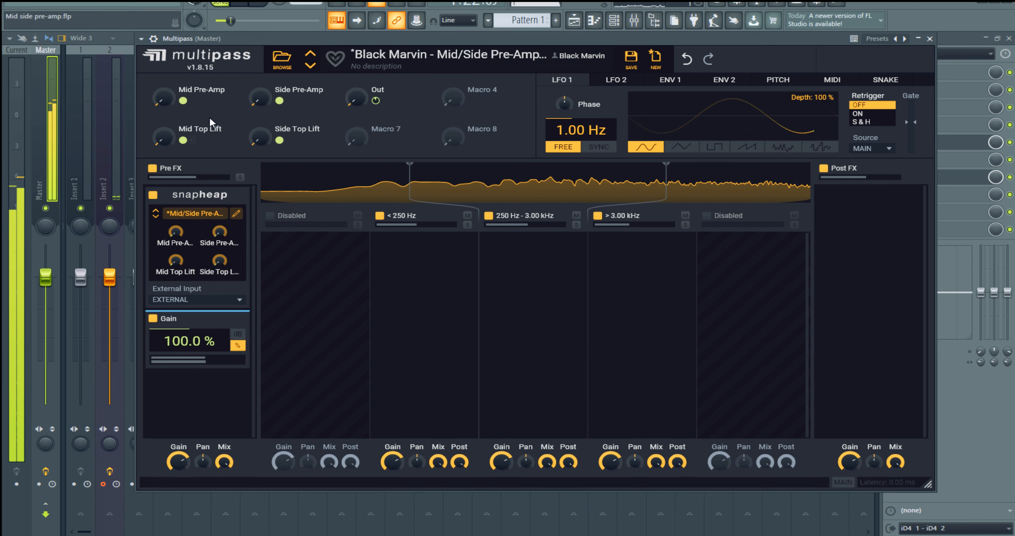
mouse_move(163, 98)
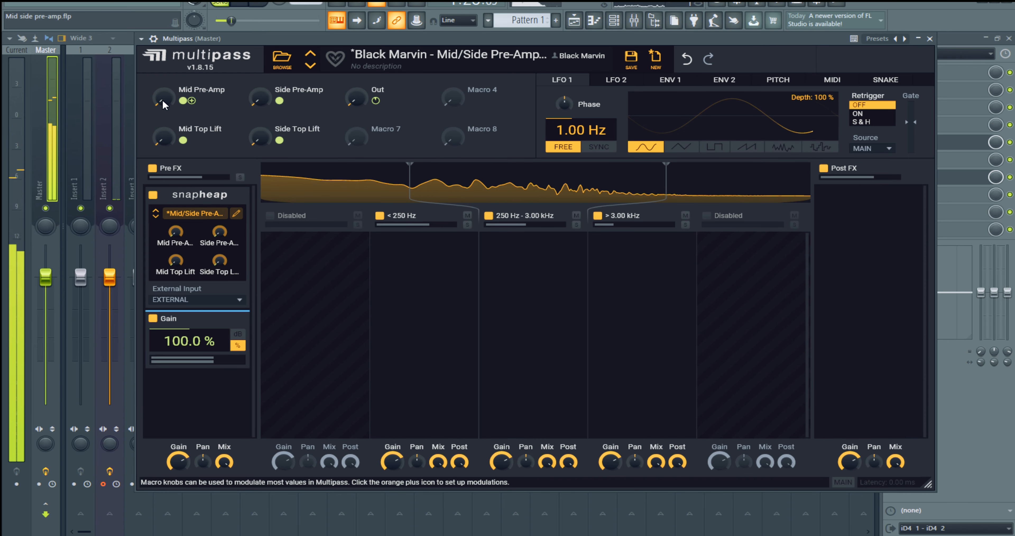
drag(162, 99, 162, 19)
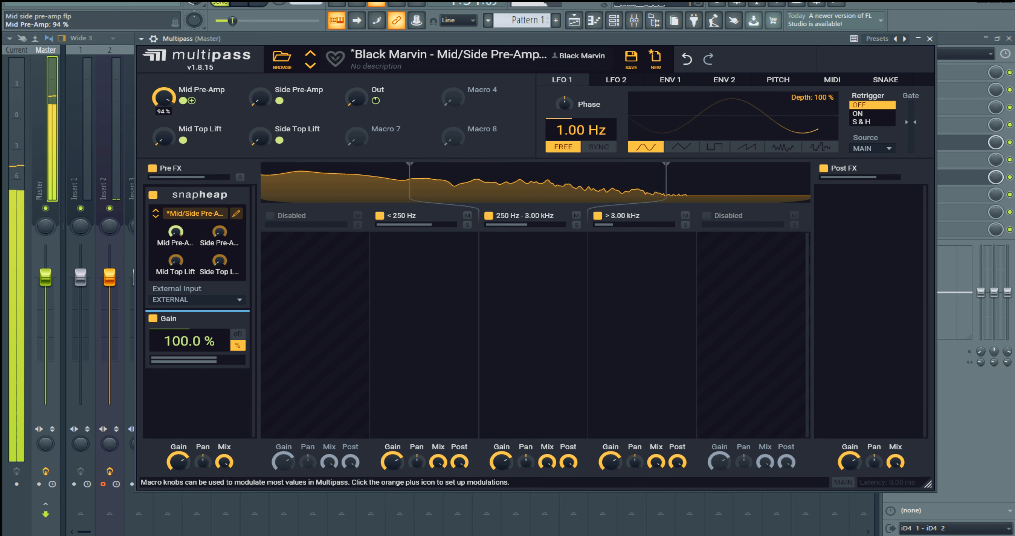
drag(260, 99, 260, 40)
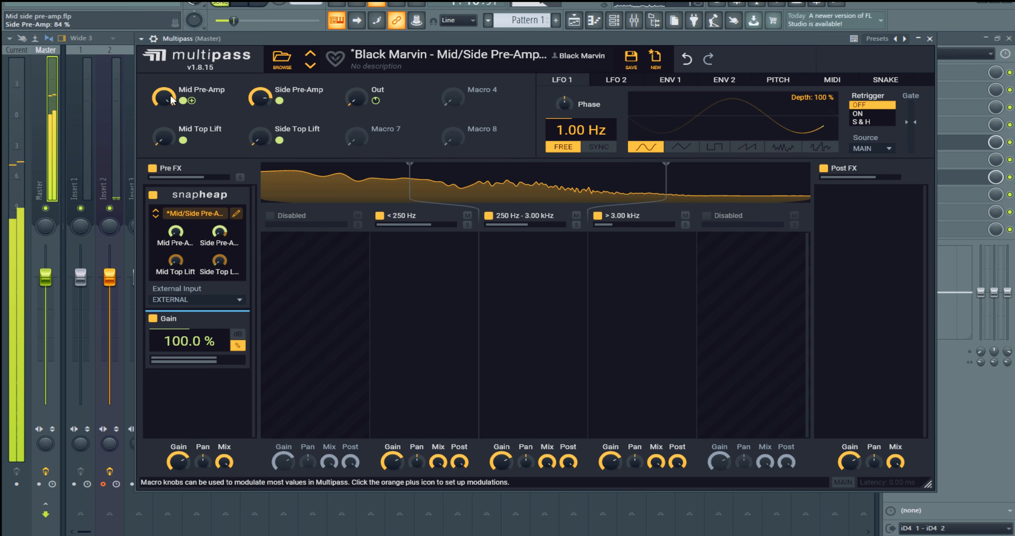
drag(352, 104, 352, 64)
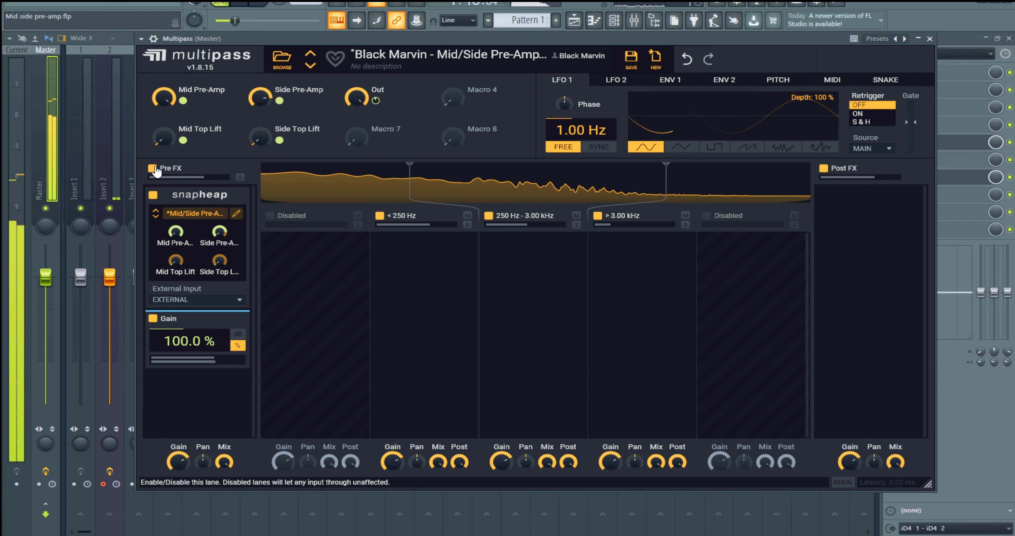
Step: Compare the playing audio with the Pre FX lane bypassed and re-enabled, and stop playback
click(157, 169)
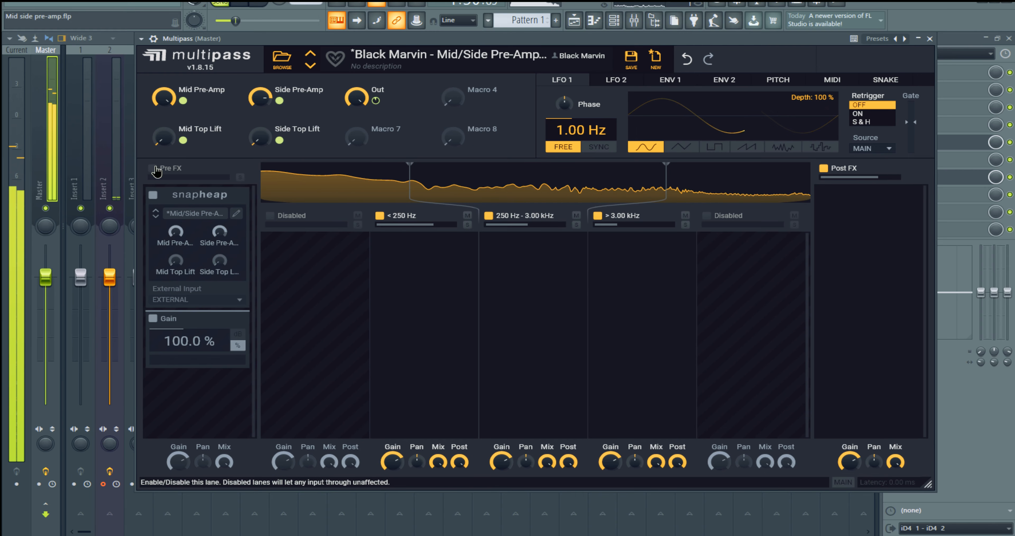
click(152, 169)
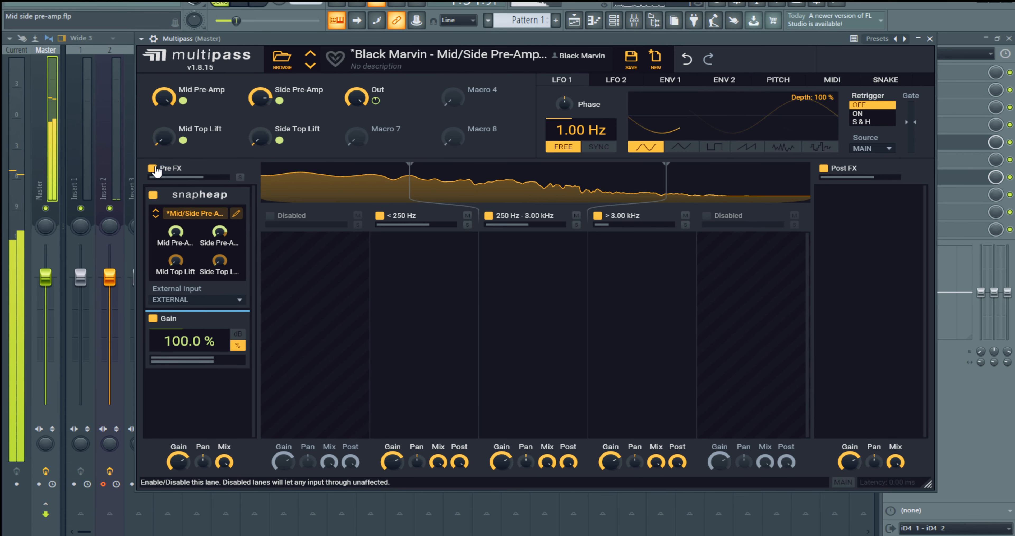
click(261, 4)
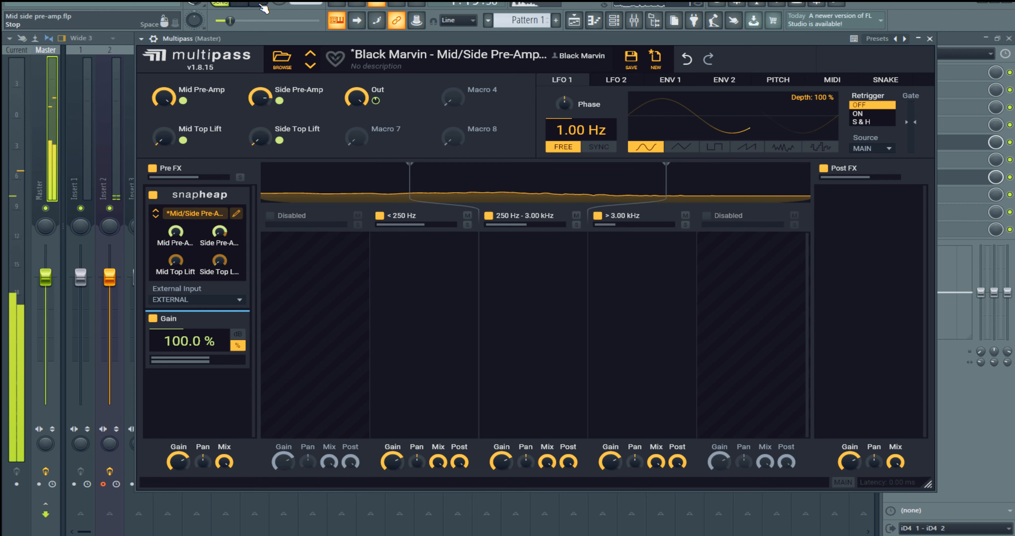
Step: Toggle the Pre FX lane off and on three times during playback to compare dry and processed sound, leaving it enabled
mouse_move(375, 103)
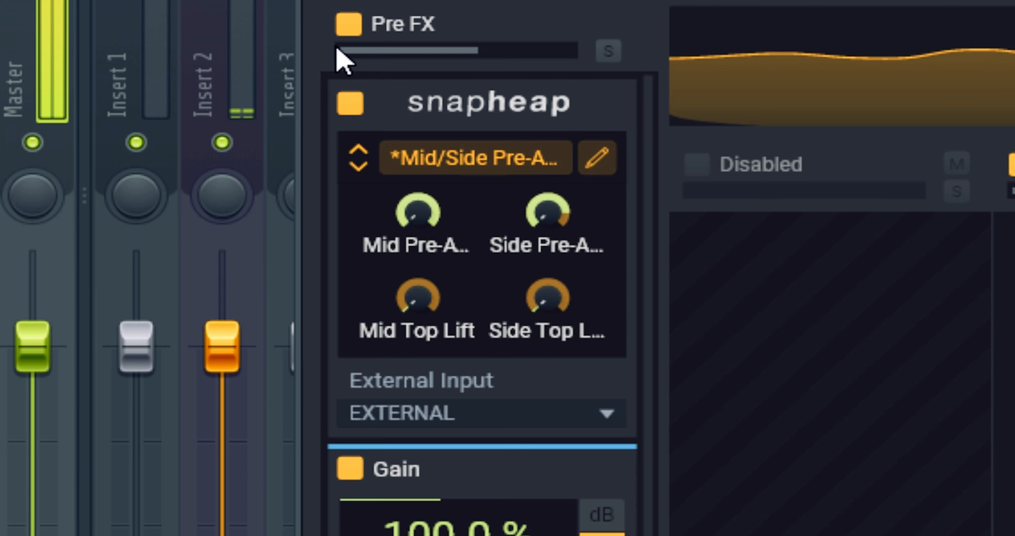
click(349, 24)
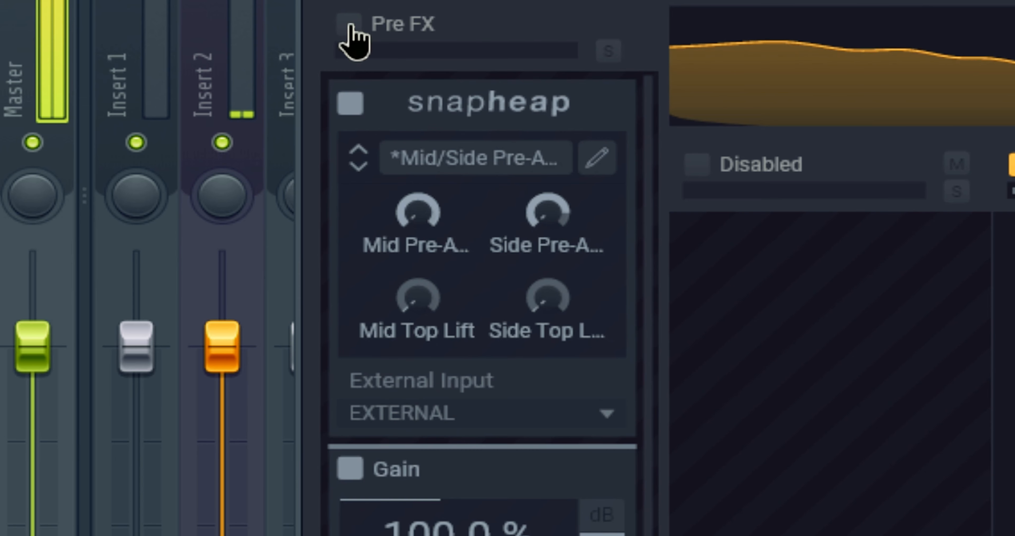
click(349, 24)
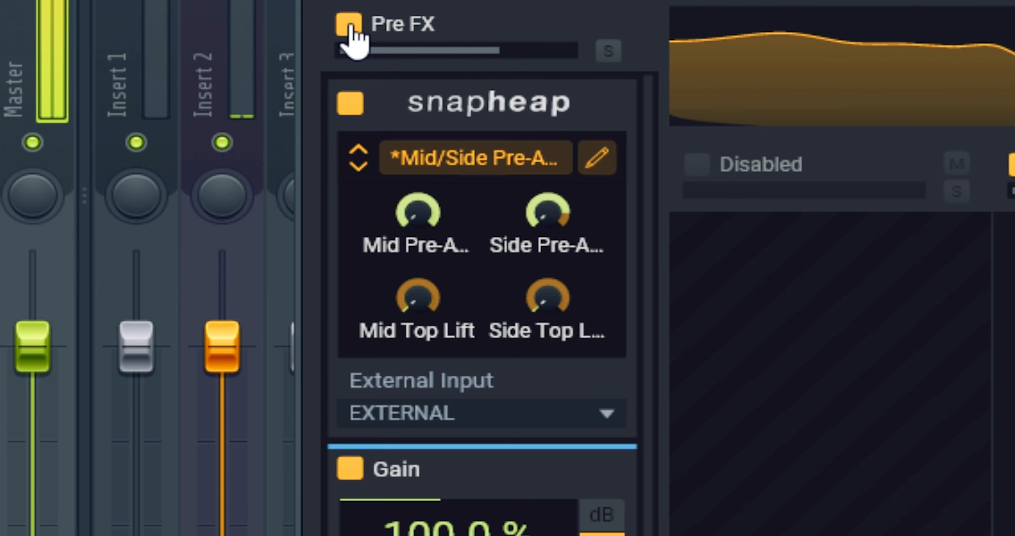
click(350, 24)
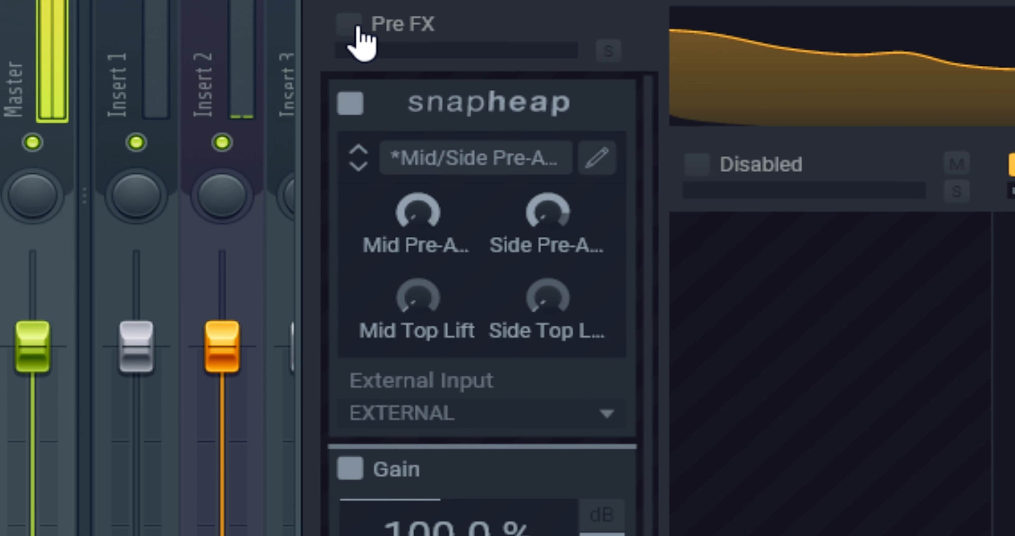
click(349, 24)
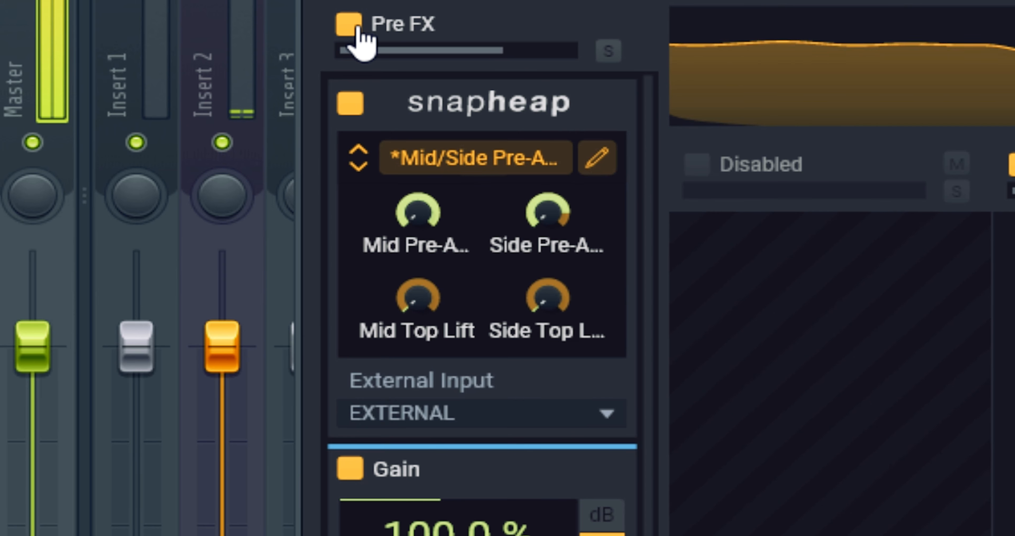
click(350, 24)
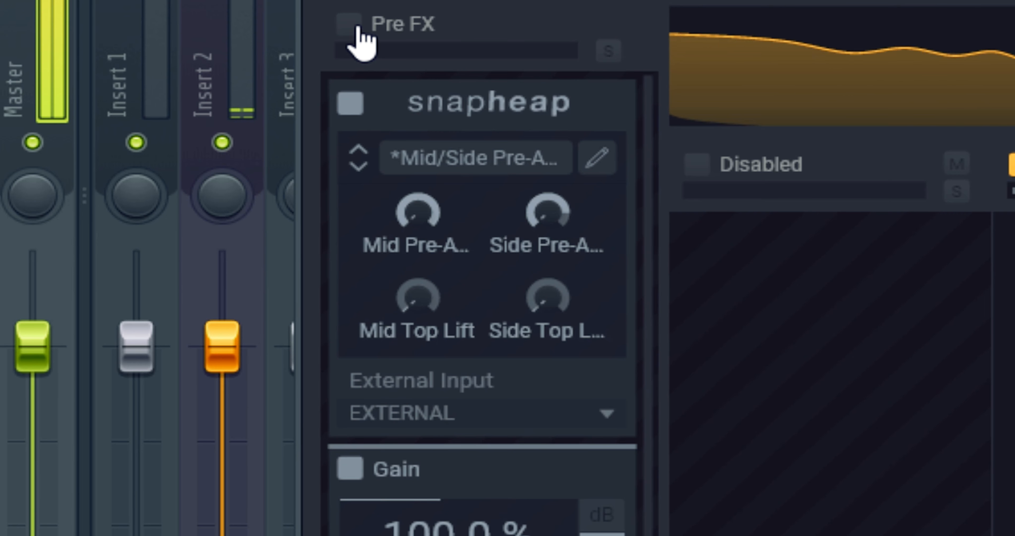
click(349, 25)
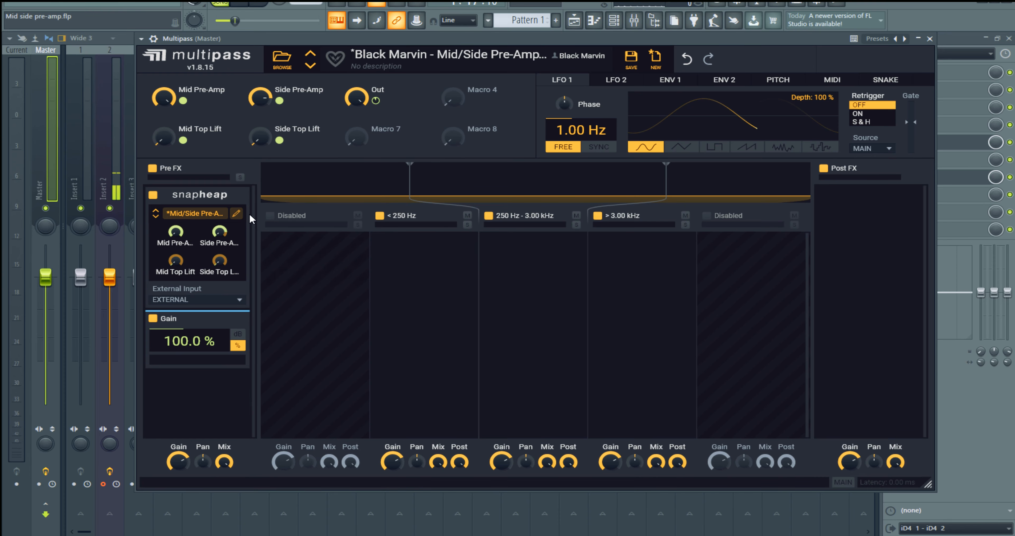
Step: Open the nested Snap Heap for editing and browse the modes of Bus 2a's first Nonlinear Filter, keeping SATURATED
click(237, 213)
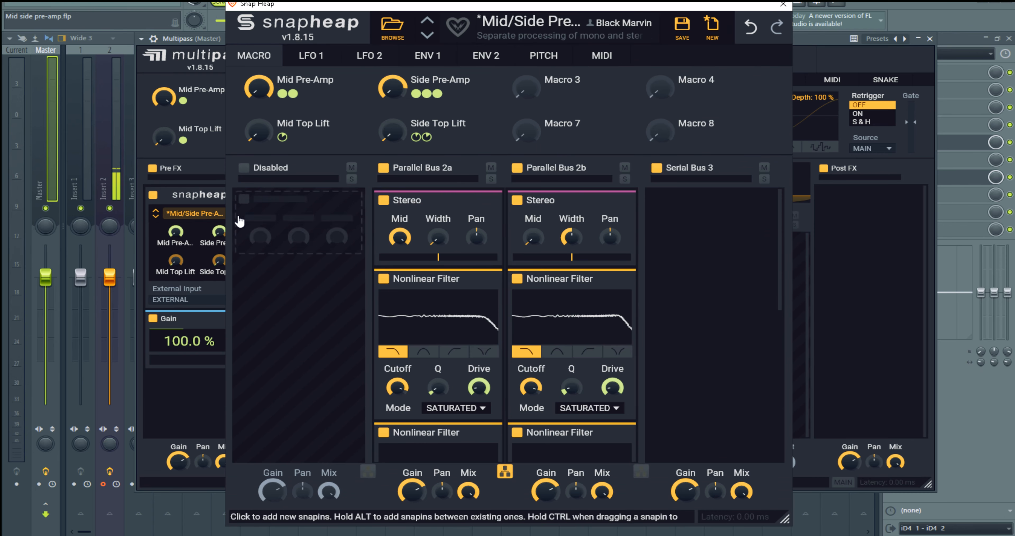
click(465, 409)
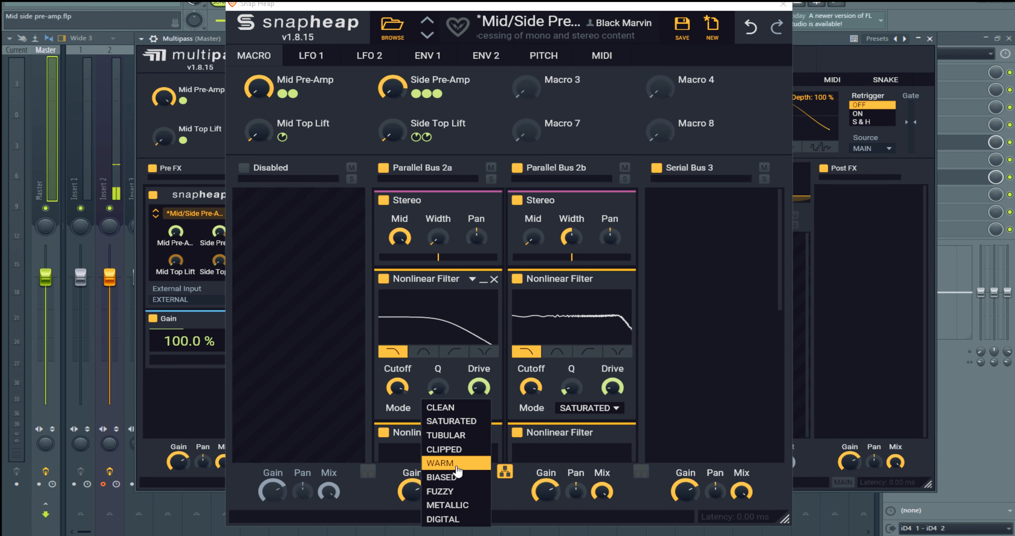
click(464, 423)
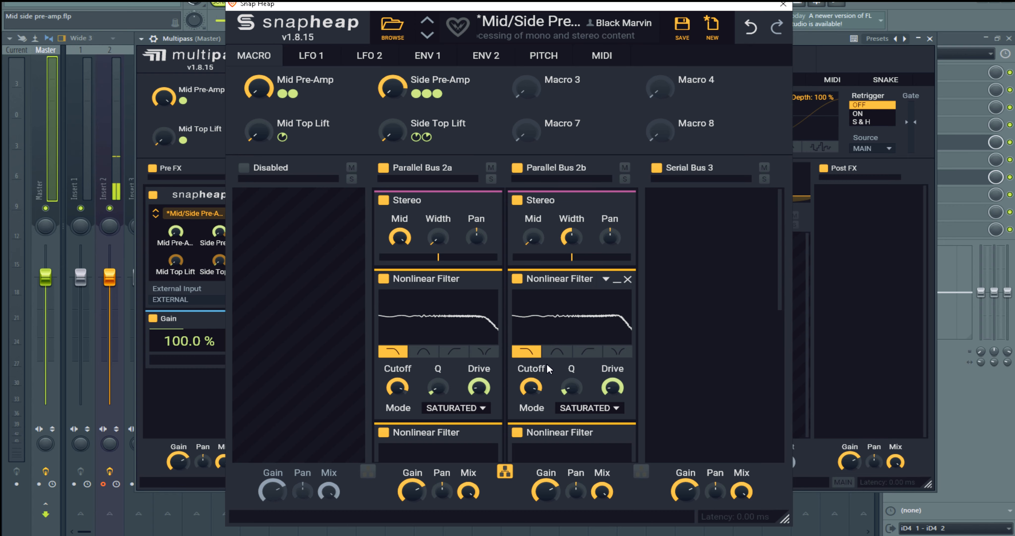
Step: Try the Mid Top Lift and Side Top Lift macros, return both to zero, and close the Snap Heap editor
scroll(545, 361, down, 5)
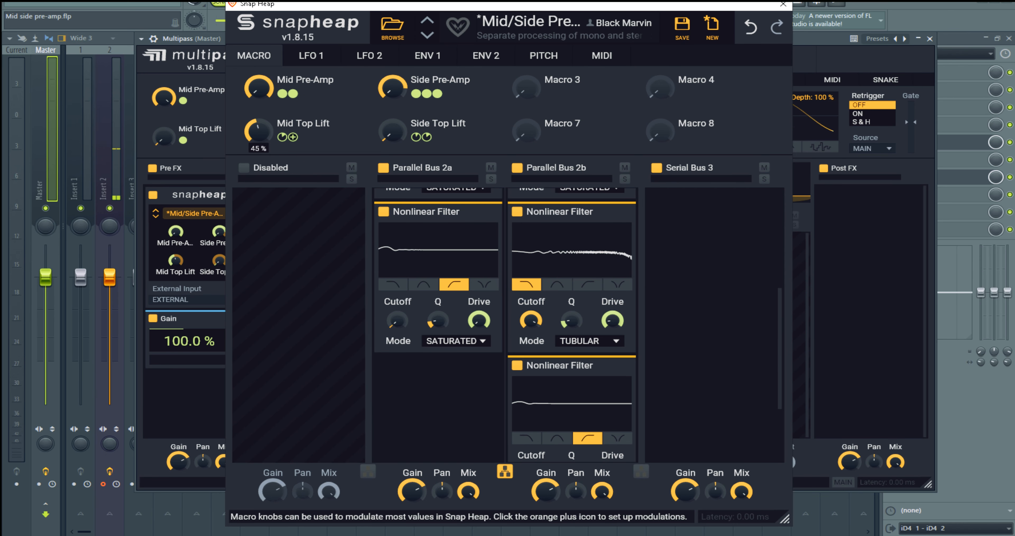
scroll(422, 315, up, 4)
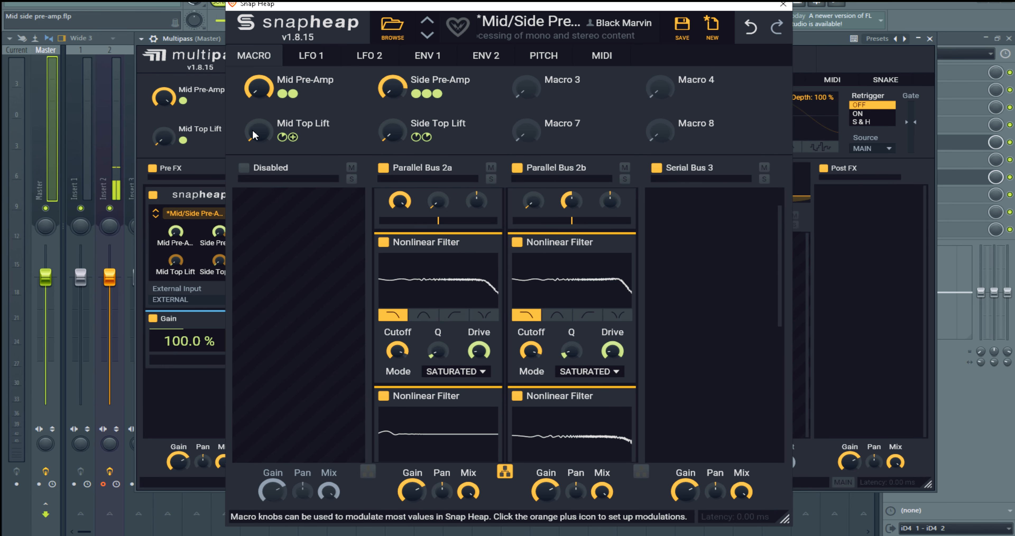
drag(258, 130, 258, 174)
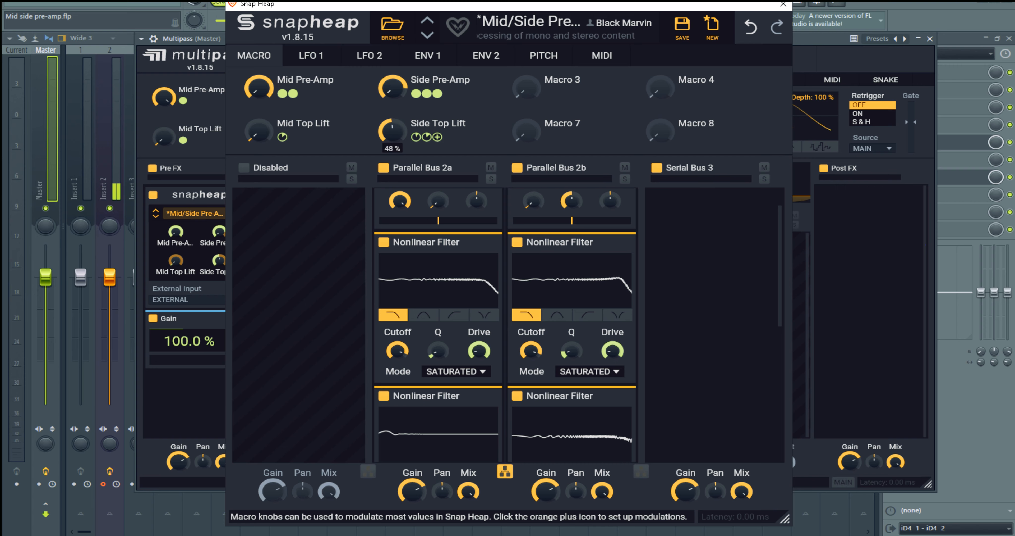
drag(392, 132, 392, 168)
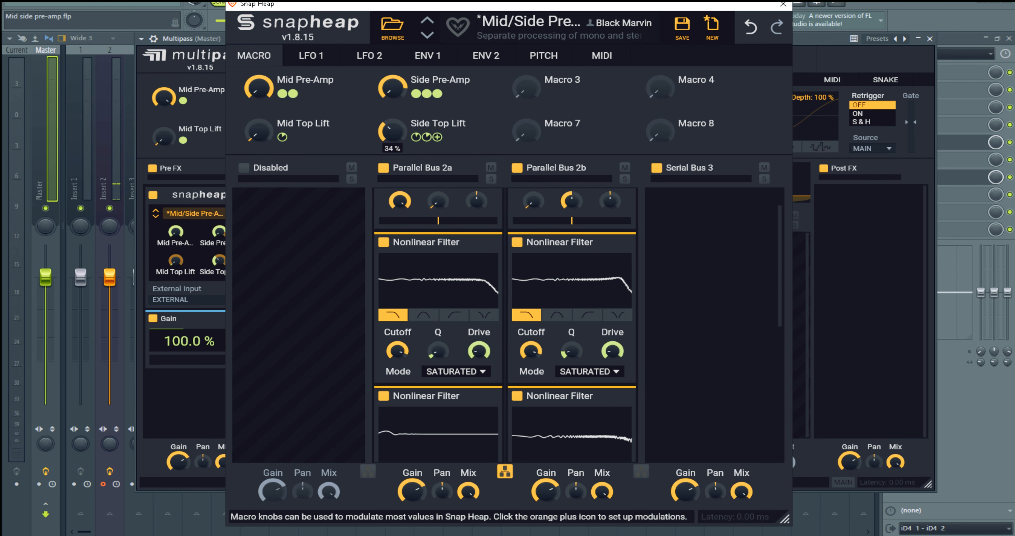
click(783, 4)
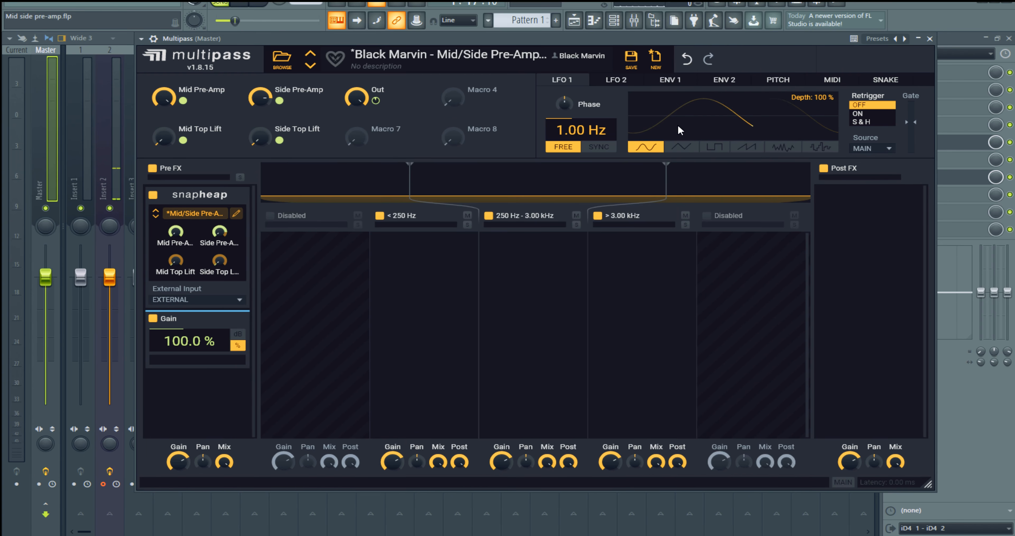